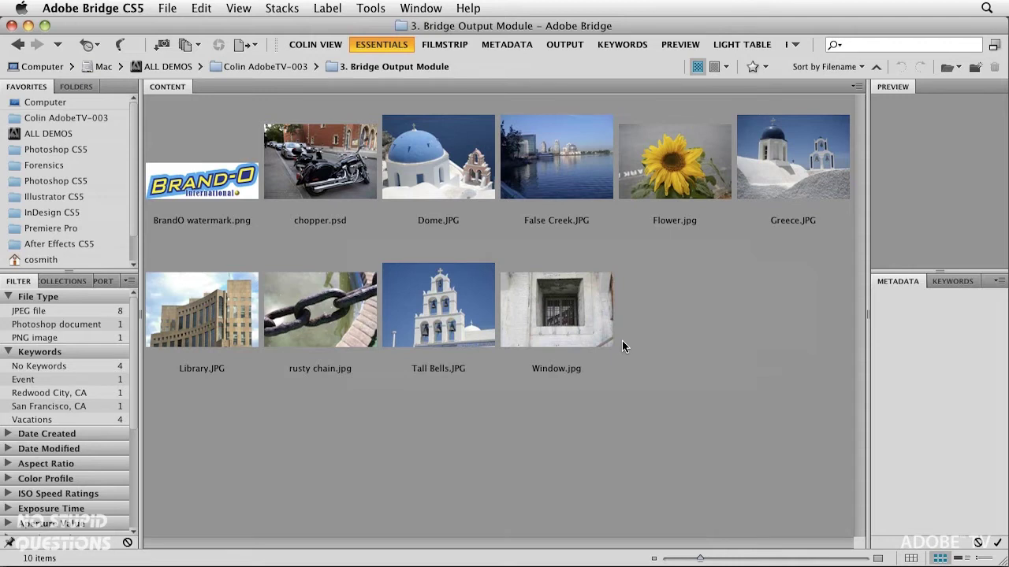
Step: Select the nine photos from chopper.psd through Window.jpg and switch to the Output workspace
click(331, 170)
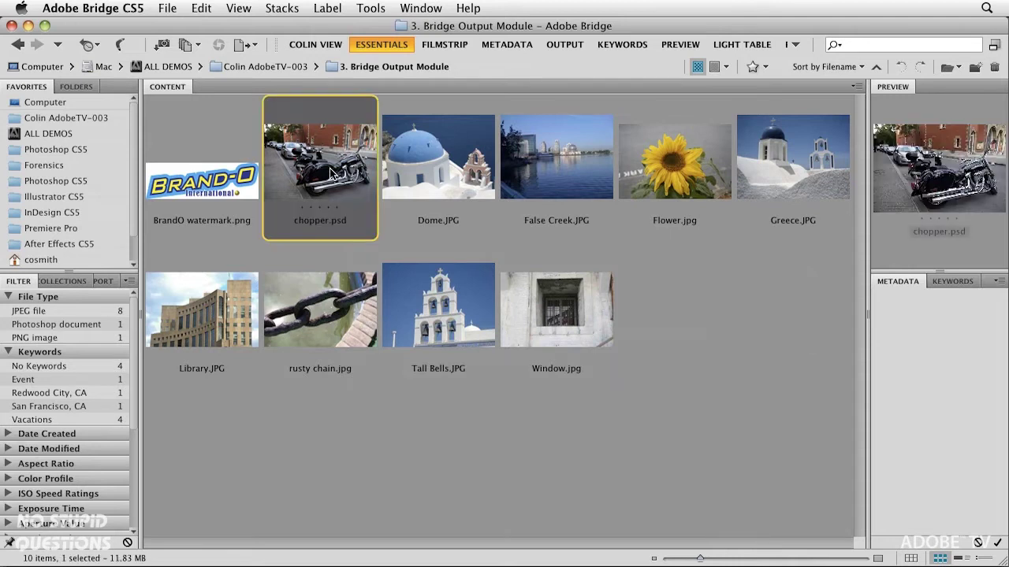
click(411, 168)
click(521, 163)
click(226, 183)
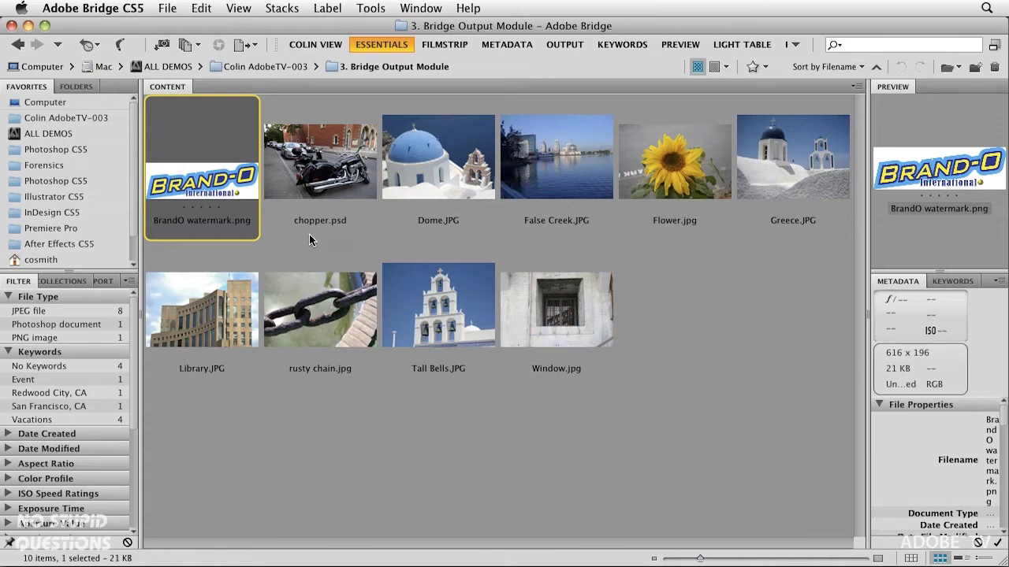
click(321, 194)
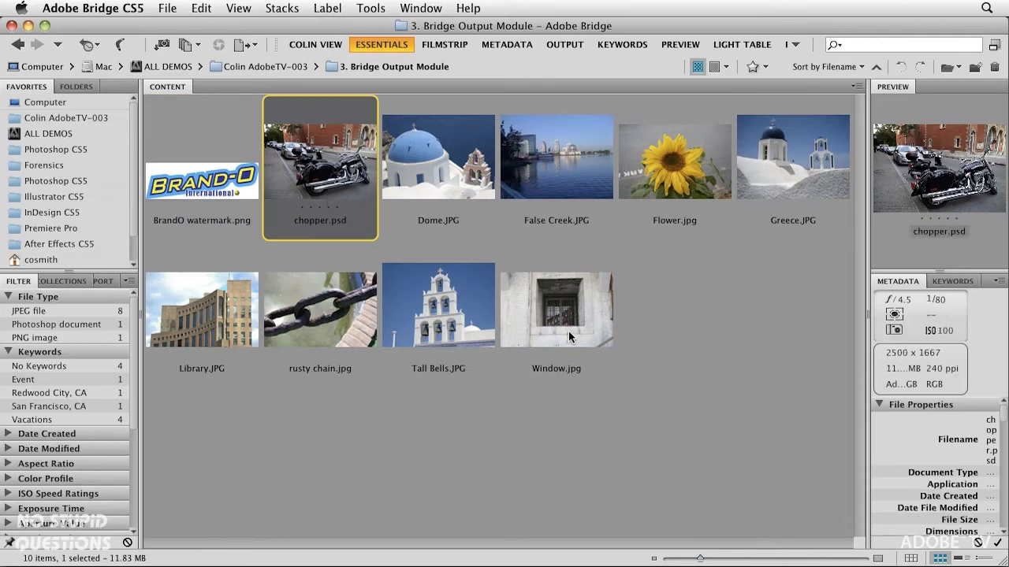
shift+click(568, 331)
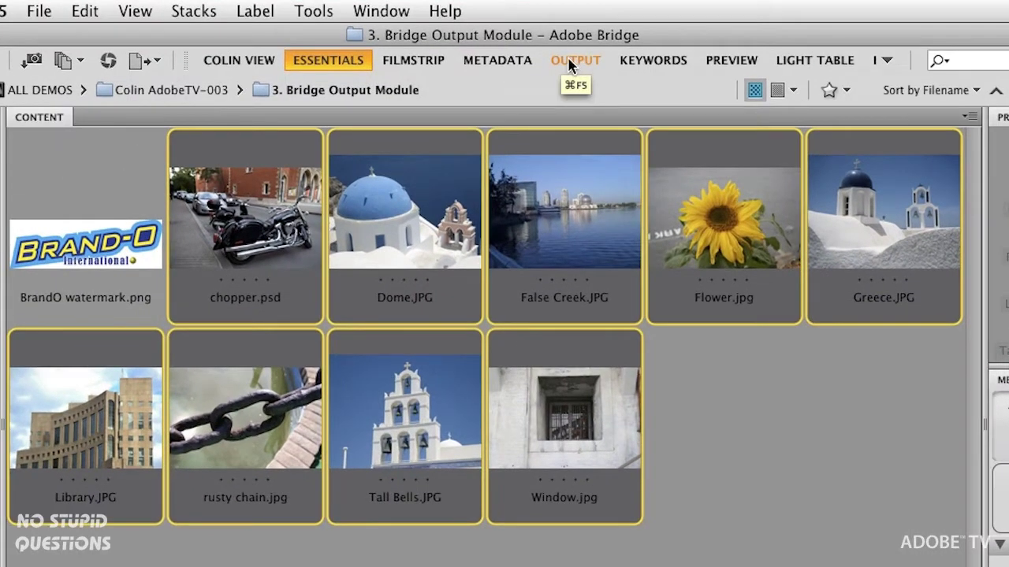
drag(190, 60, 277, 60)
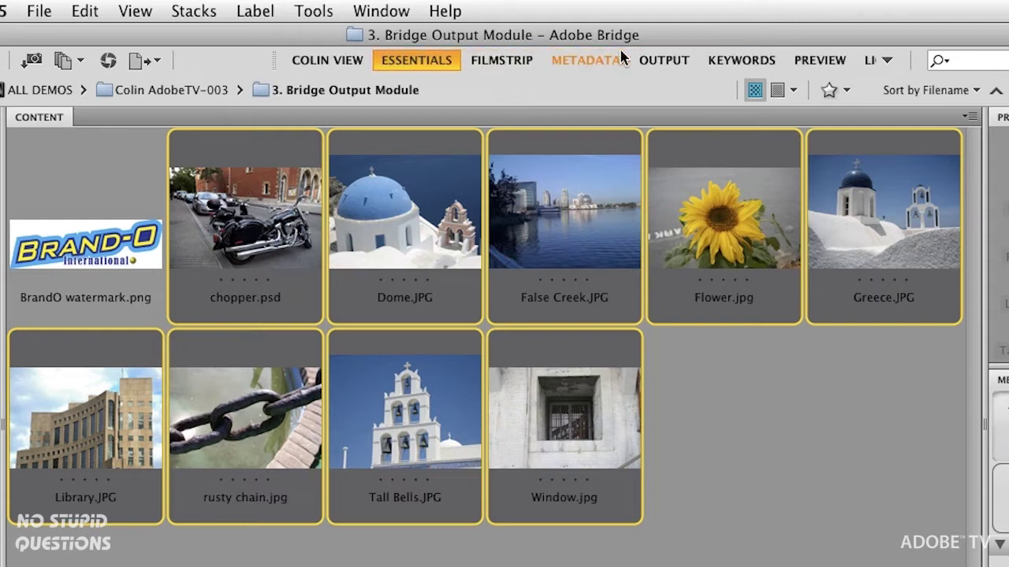
click(666, 63)
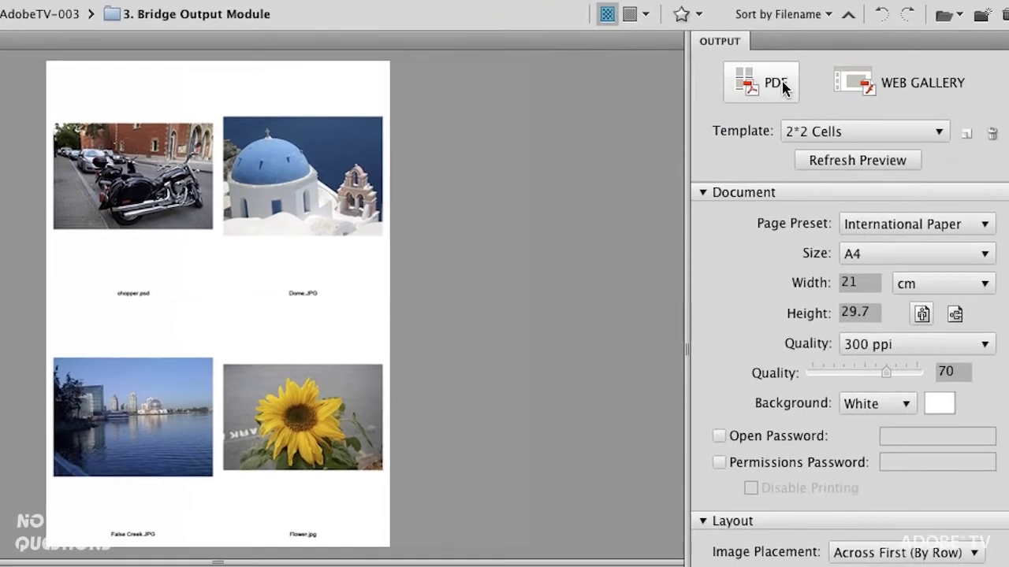
Step: Choose PDF output with the 5*8 Contact Sheet template and refresh the preview
click(727, 87)
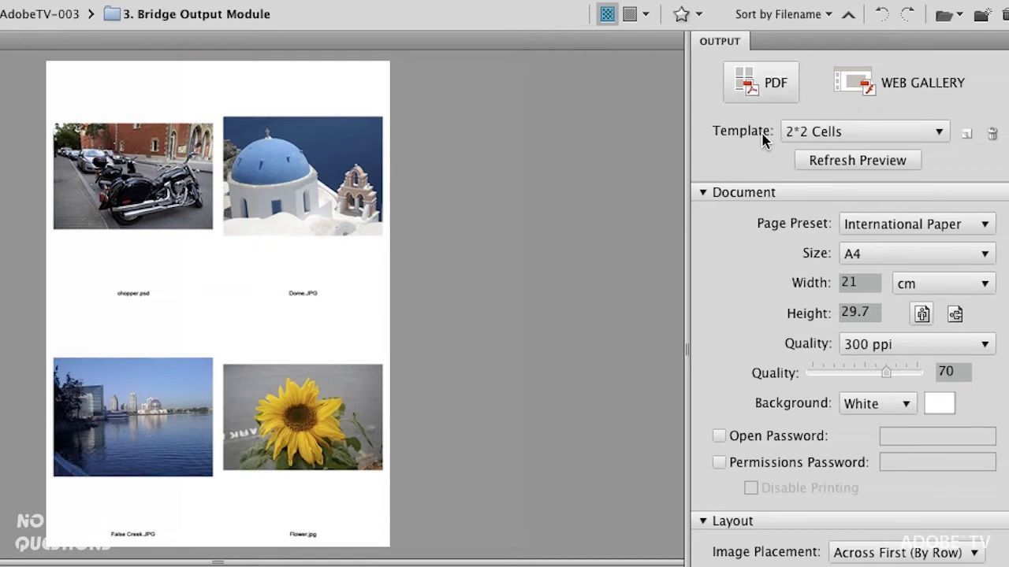
click(932, 132)
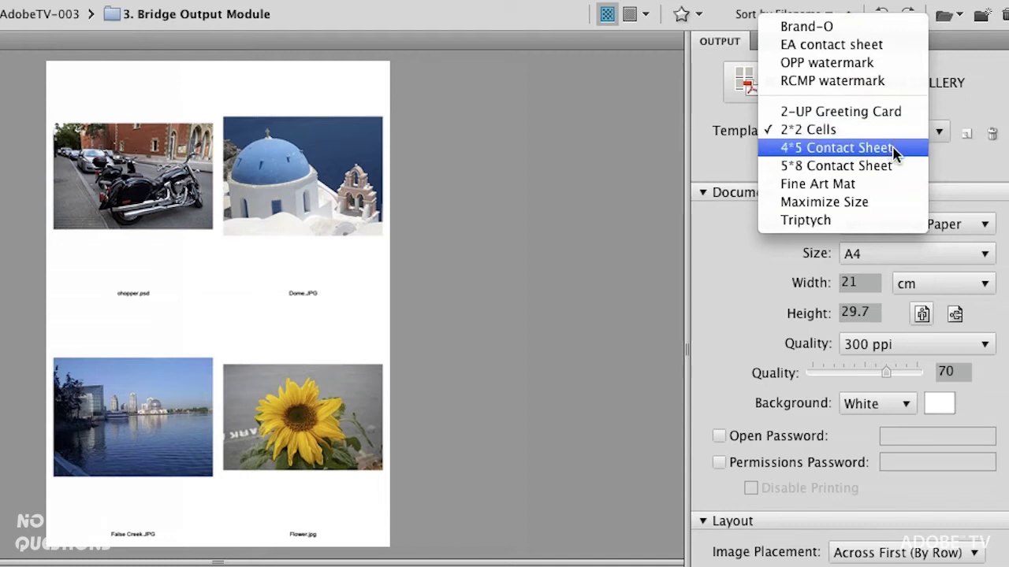
click(826, 167)
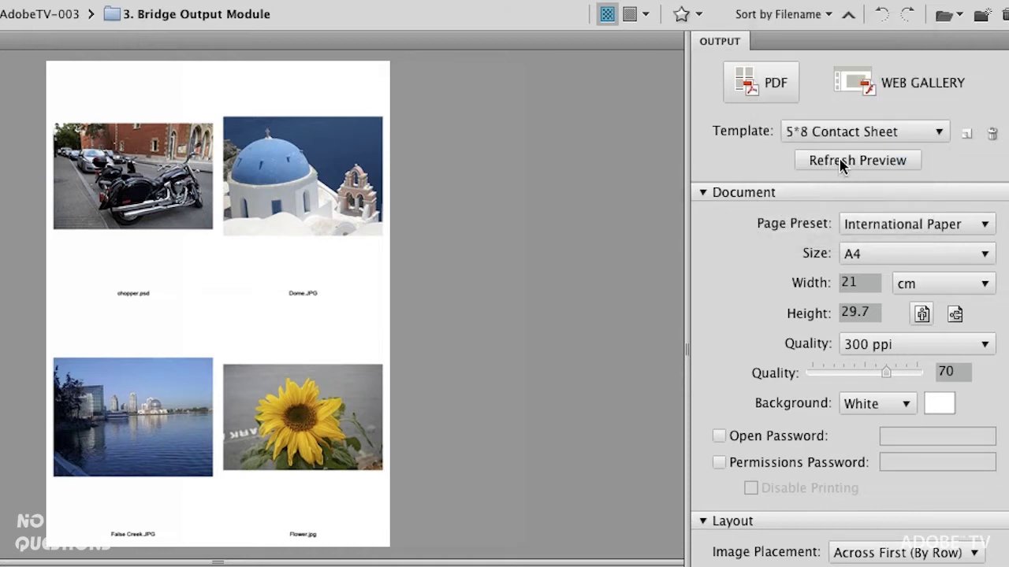
click(829, 161)
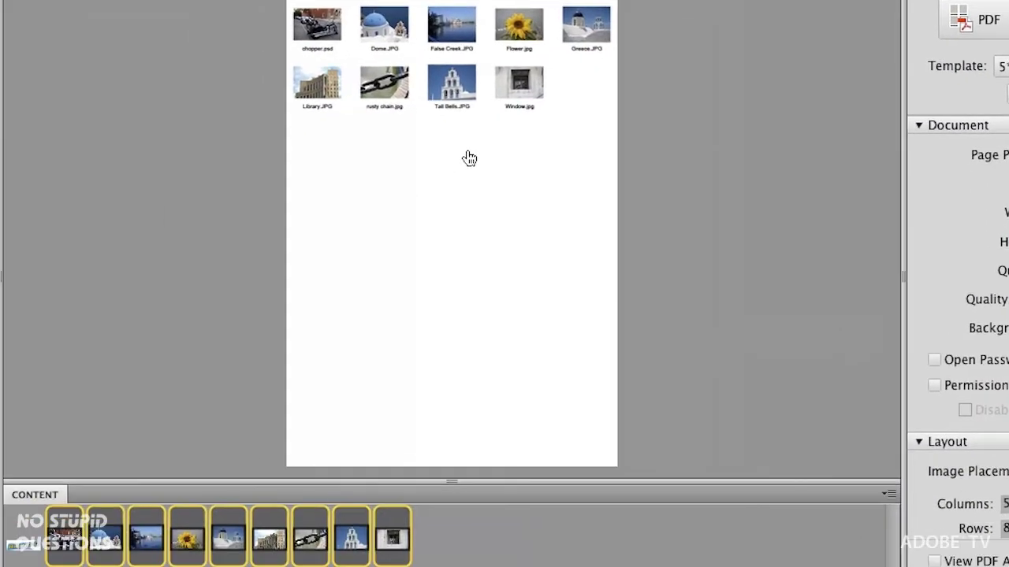
drag(443, 537, 303, 549)
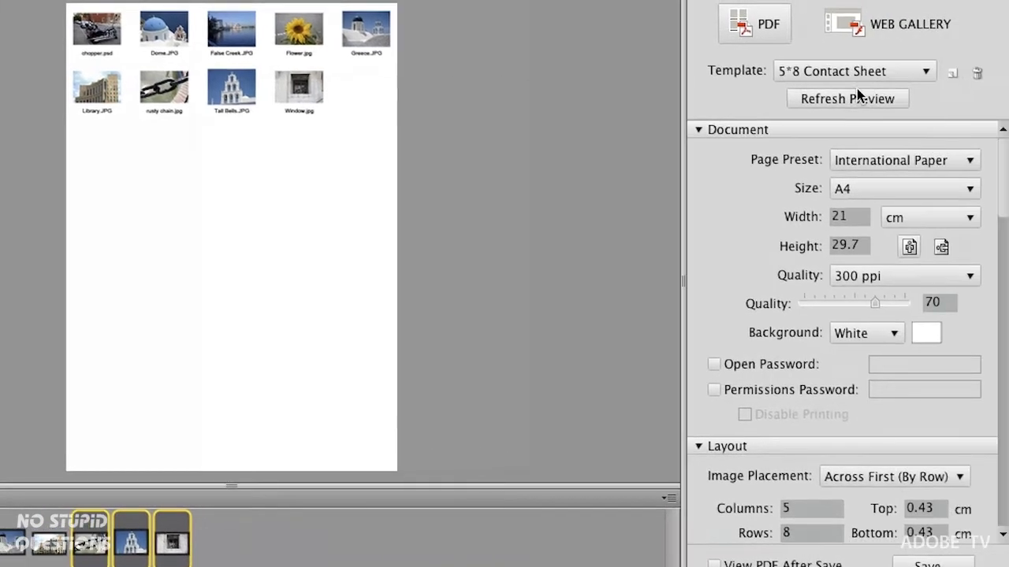
click(850, 96)
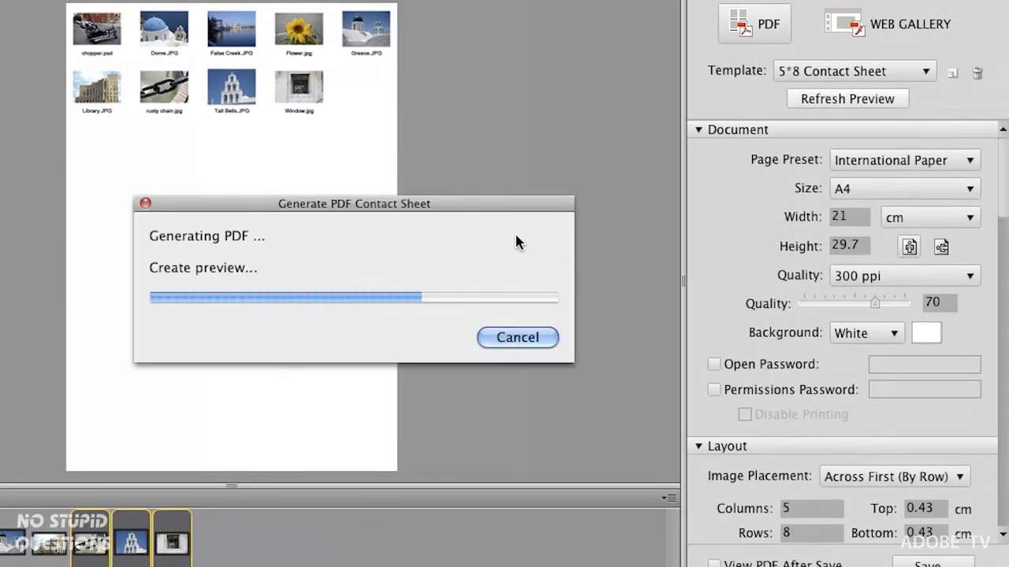
click(169, 538)
key(super+a)
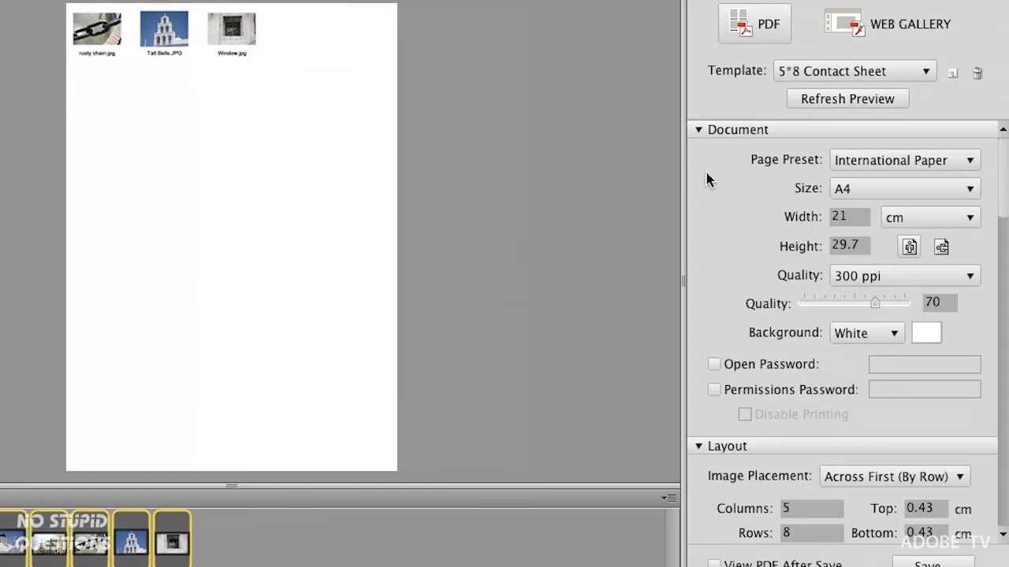
click(820, 98)
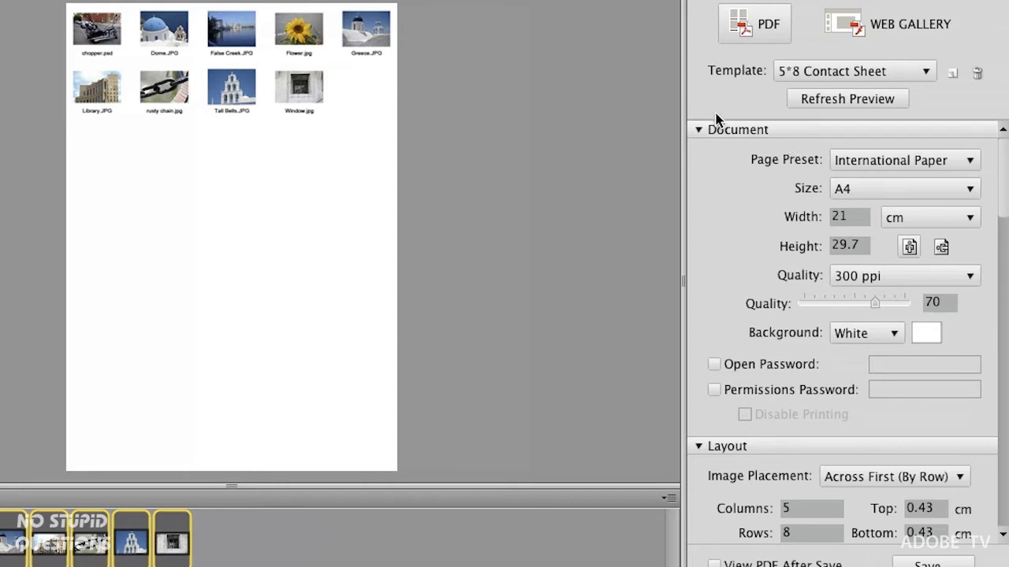
Step: Set the page preset to U.S. Paper, keeping Letter size, inches and 300 ppi quality
click(897, 161)
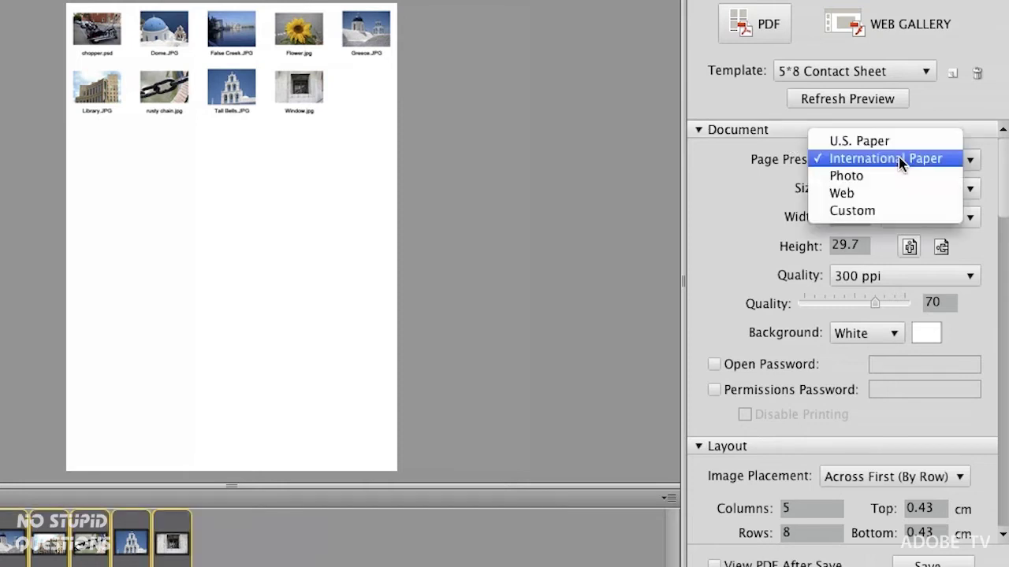
click(901, 143)
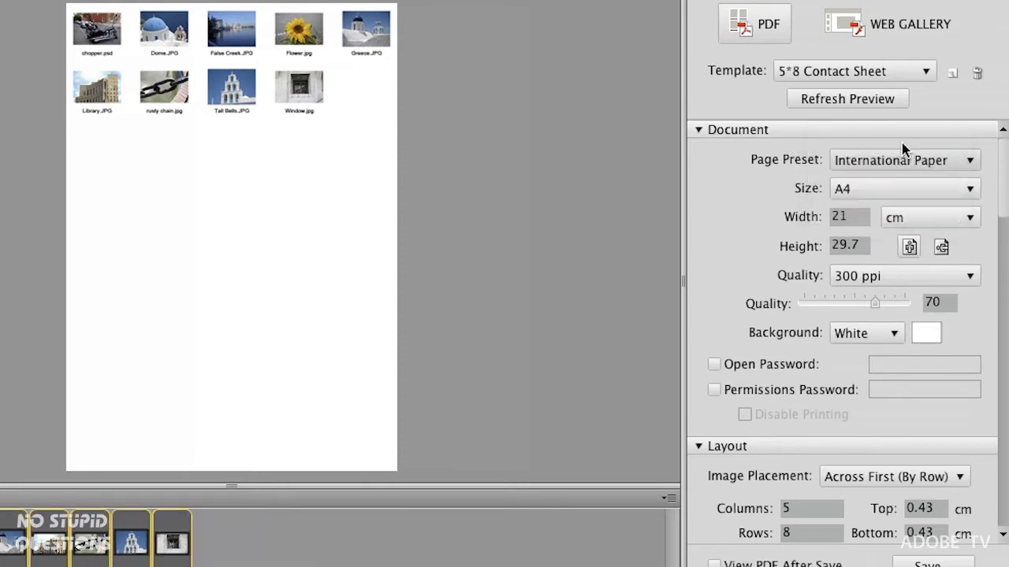
click(891, 190)
click(725, 198)
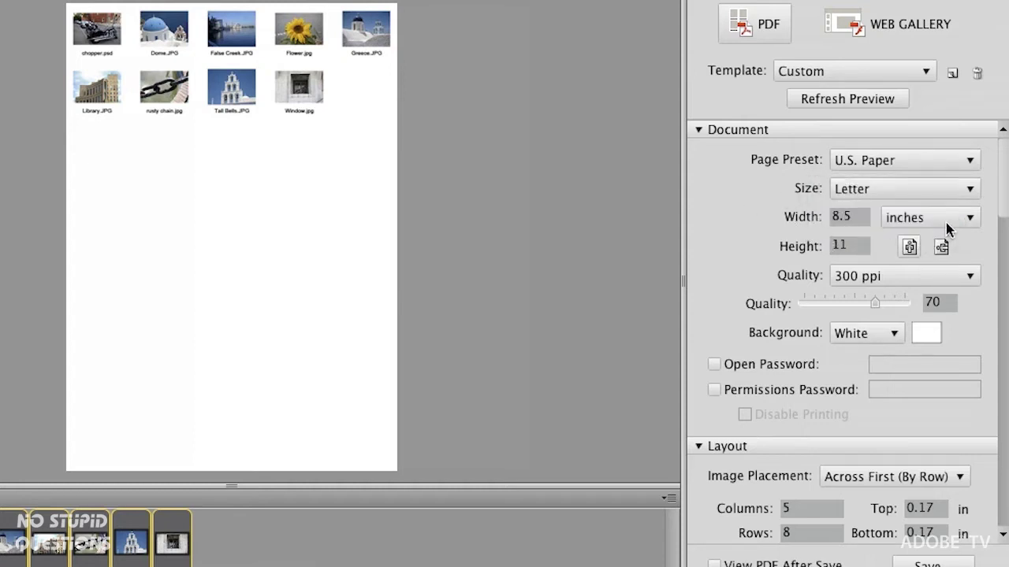
click(945, 222)
click(947, 218)
click(912, 277)
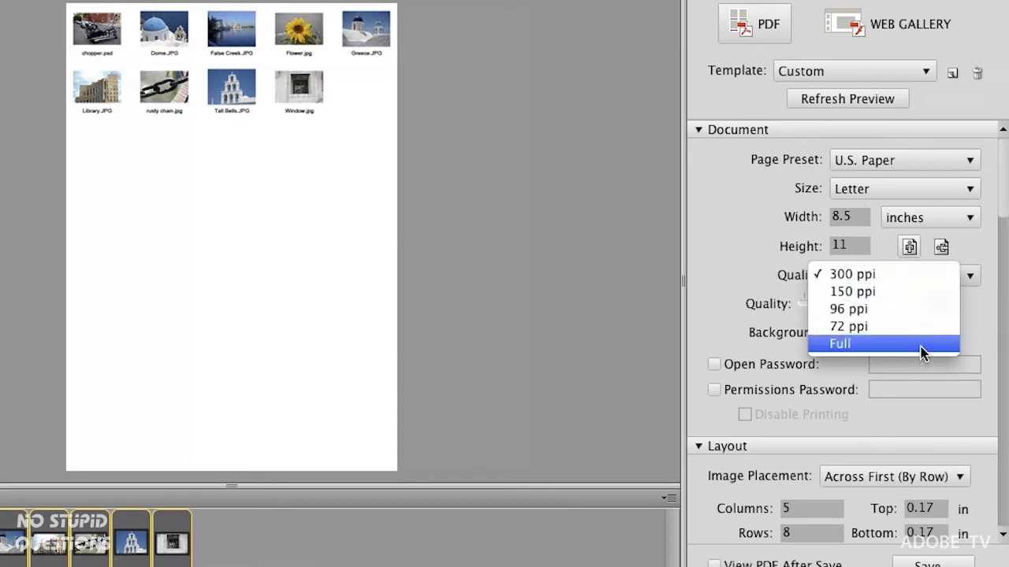
click(722, 266)
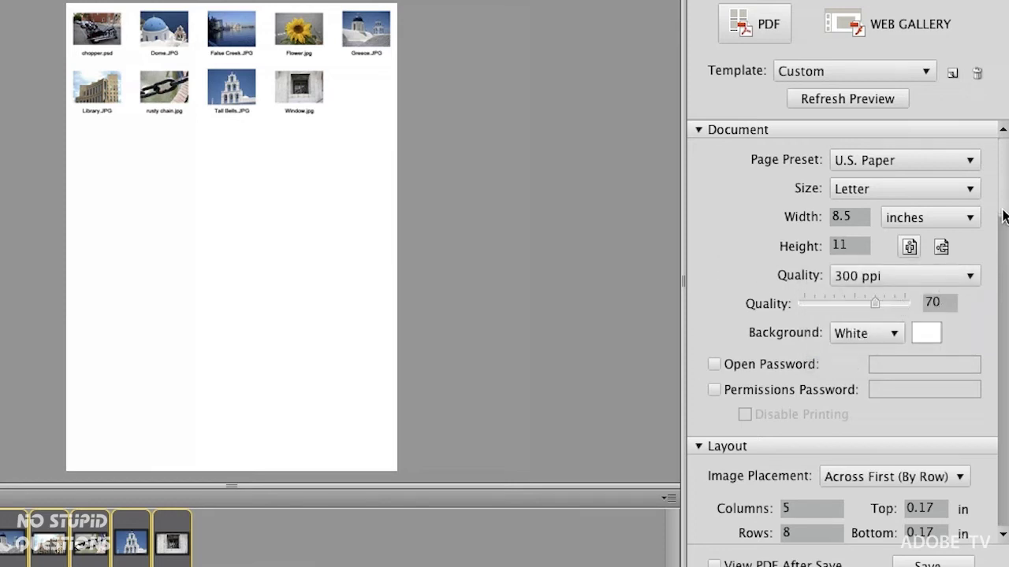
drag(1003, 211, 1003, 246)
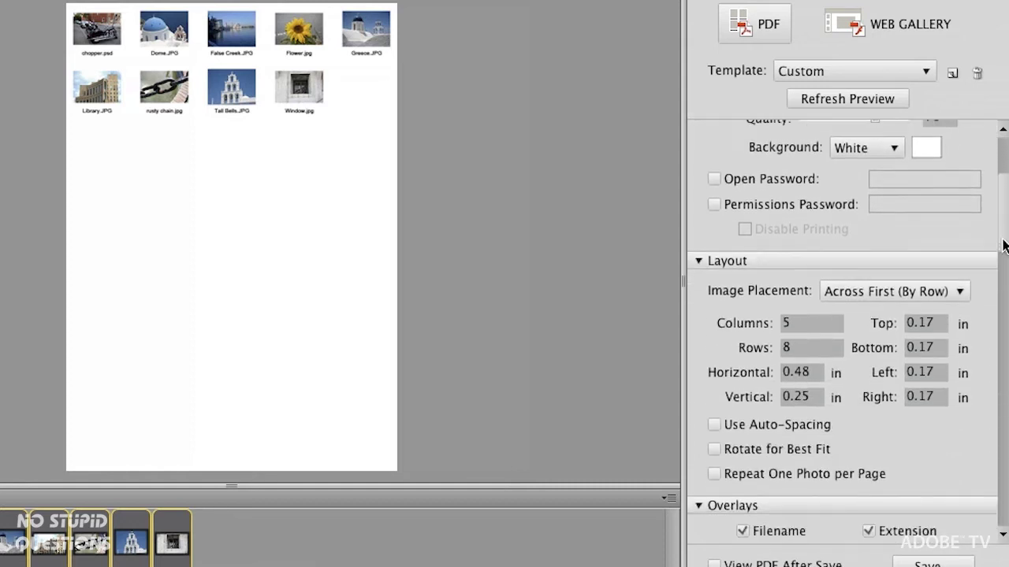
click(760, 180)
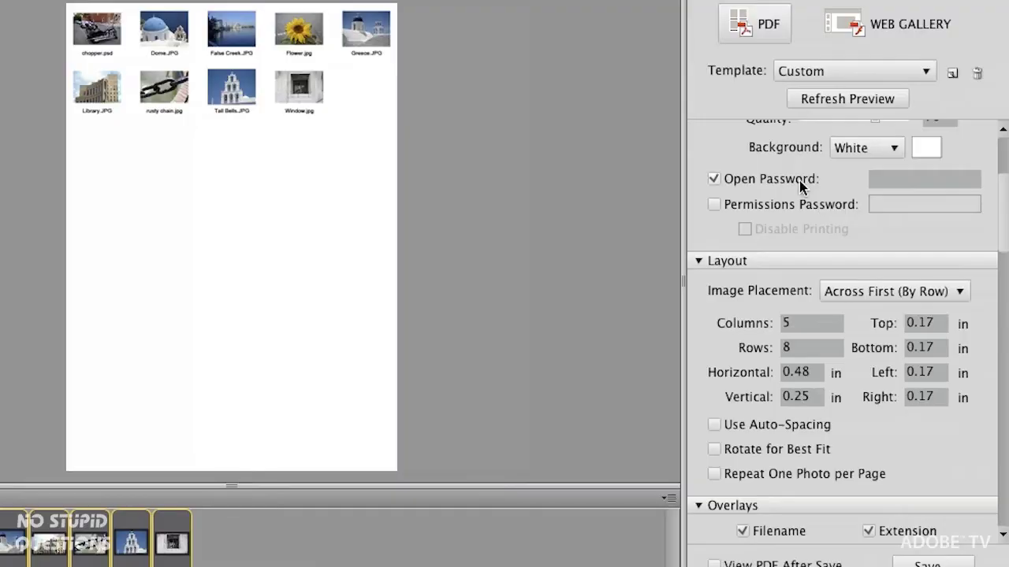
click(798, 184)
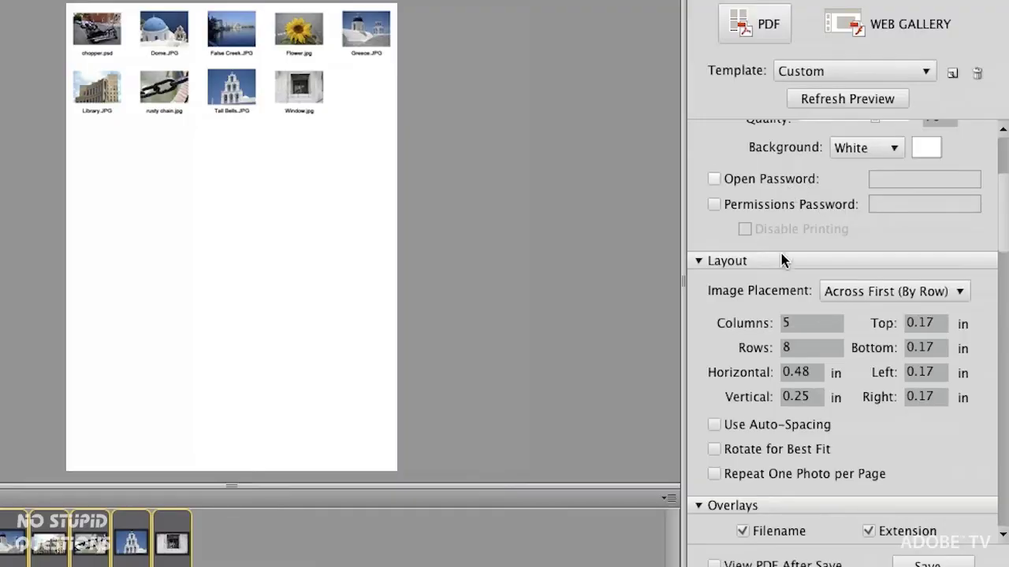
scroll(903, 247, down, 5)
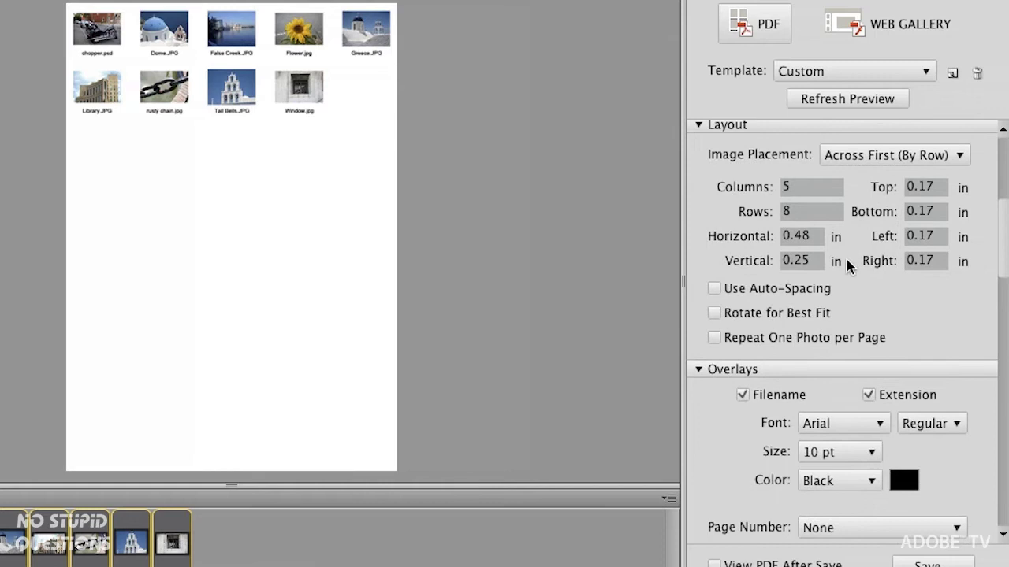
Step: Turn on automatic image spacing and keep the Across First (By Row) placement order
click(743, 289)
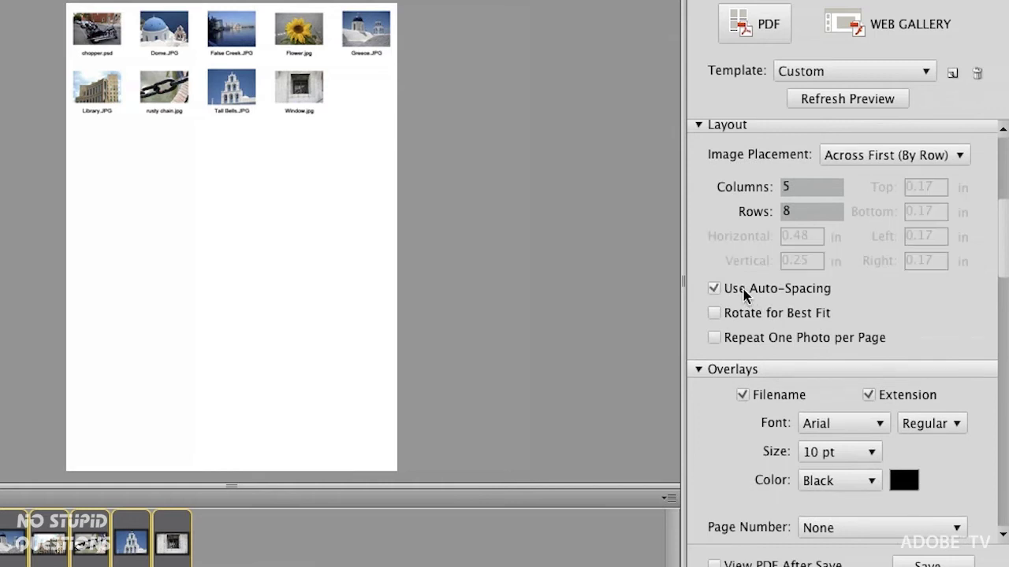
click(822, 98)
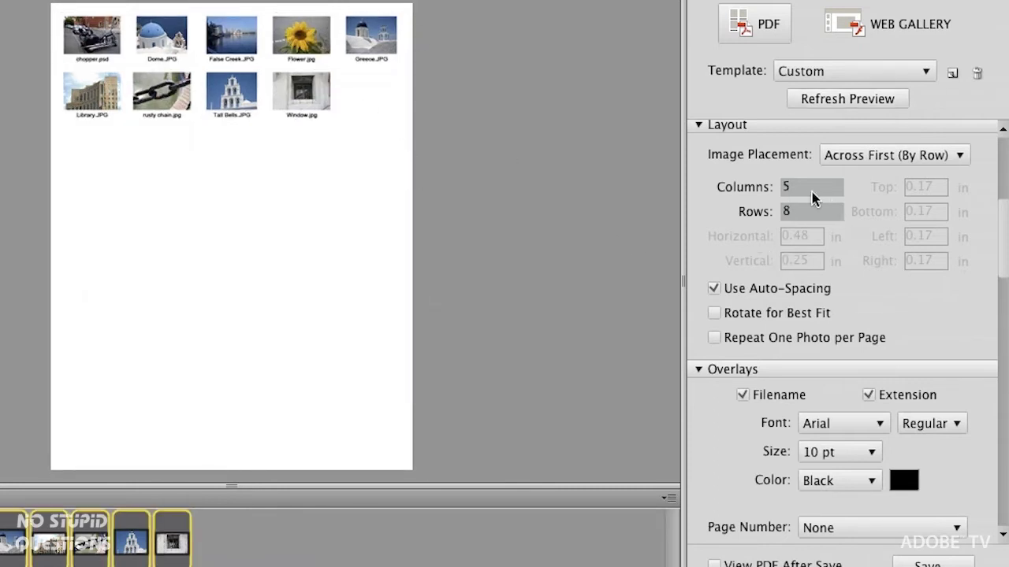
click(860, 157)
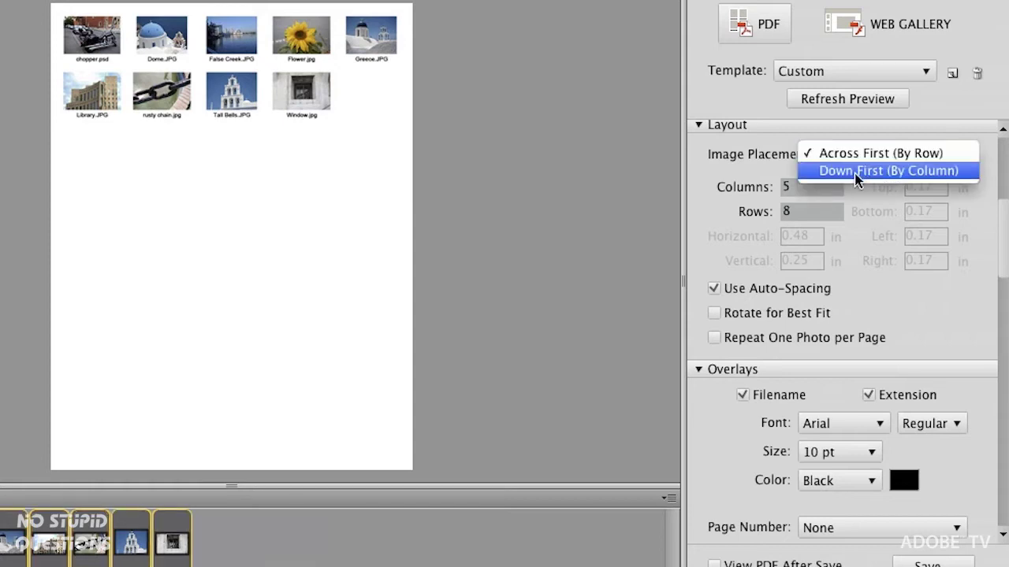
click(863, 238)
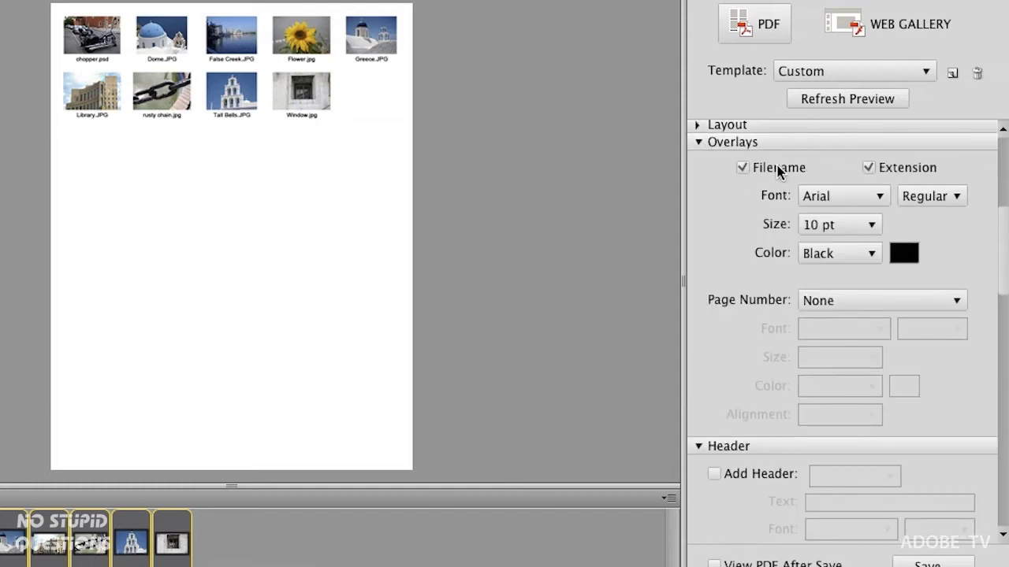
Step: Leave Page Number set to None and collapse the Overlays section
click(866, 310)
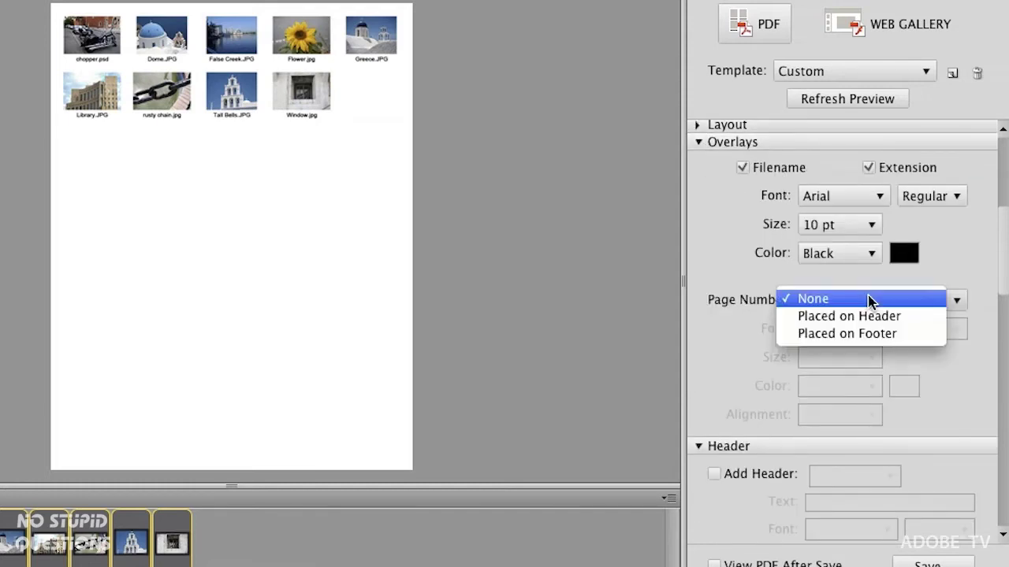
click(774, 279)
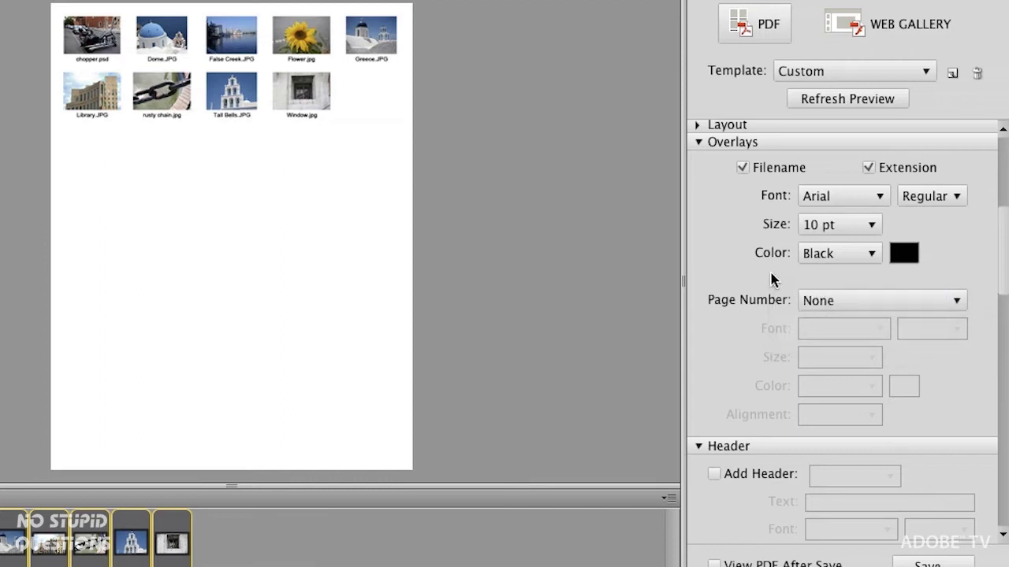
click(698, 143)
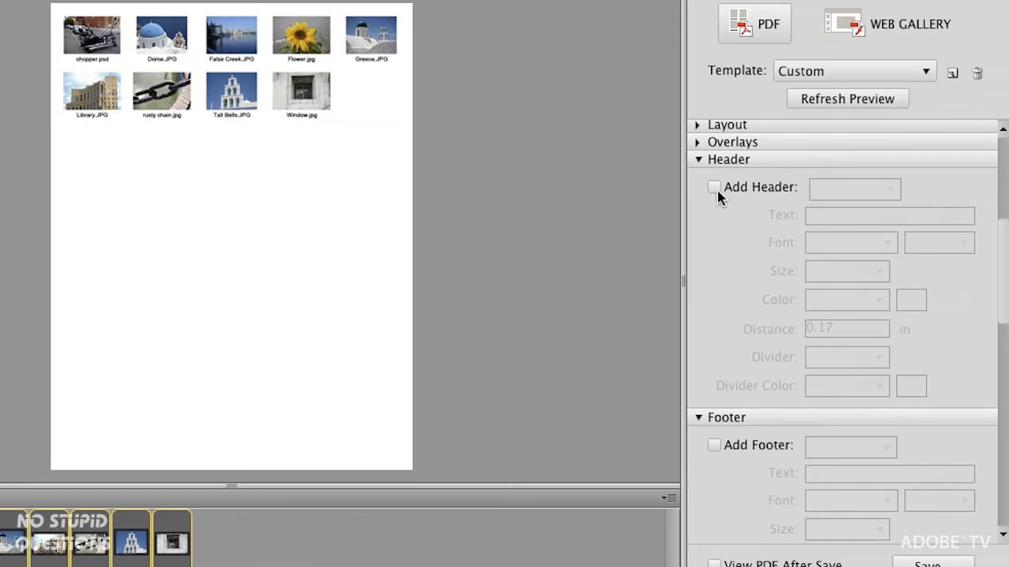
Step: Add a centre-aligned header reading 'New Images to Approve' and refresh the preview
click(714, 188)
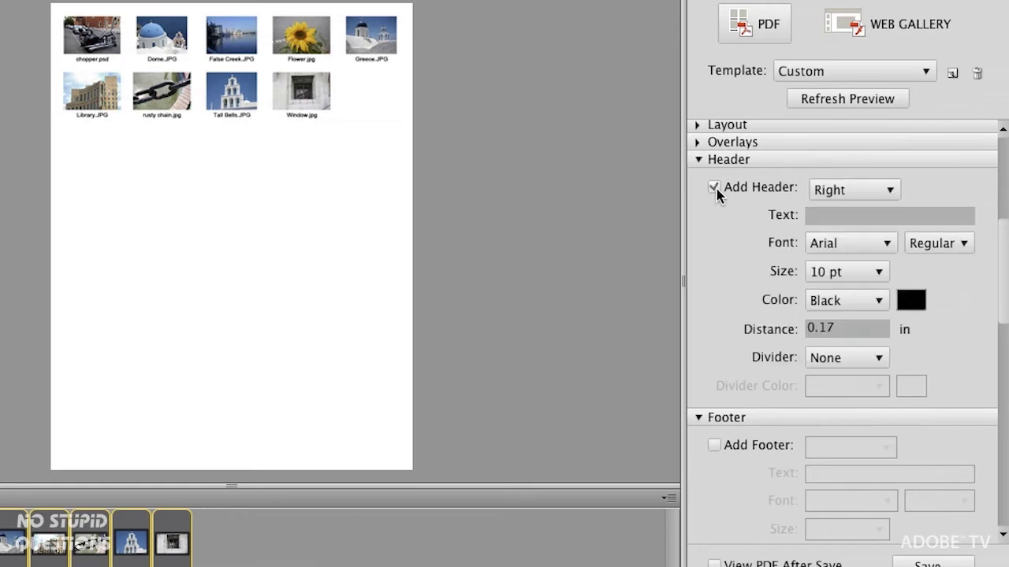
click(822, 215)
text(New Images to Approve)
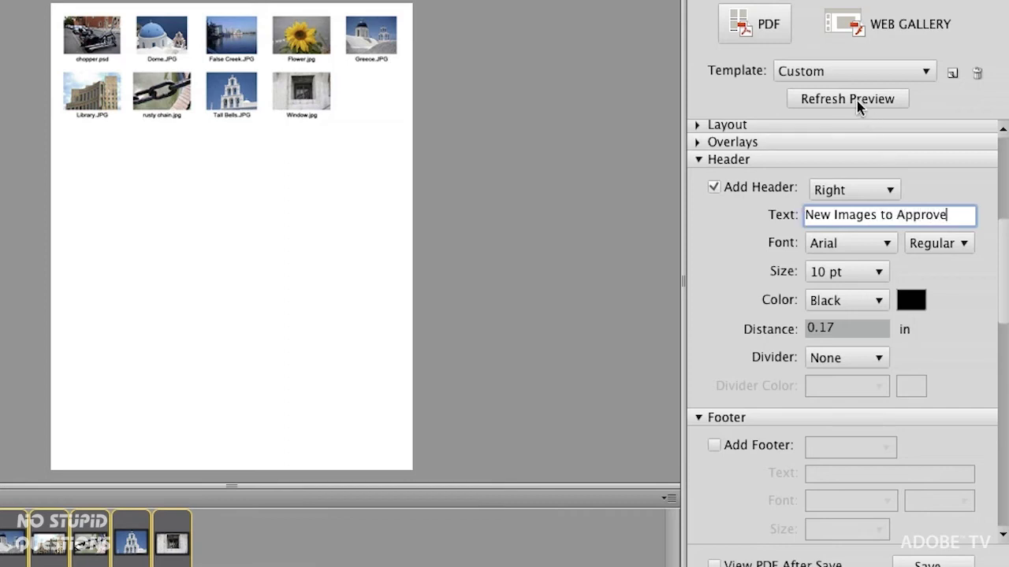
click(856, 99)
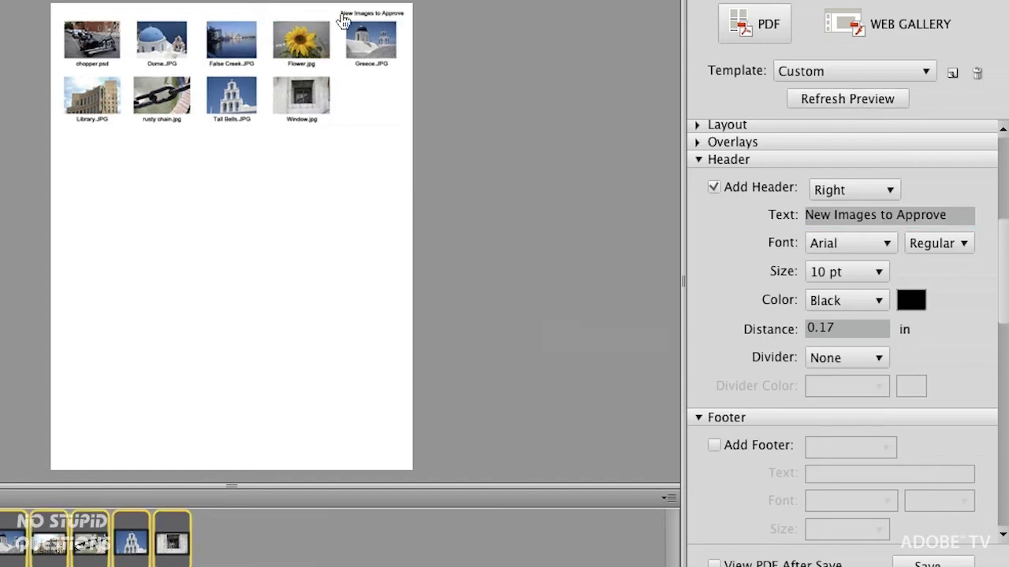
click(870, 190)
click(860, 206)
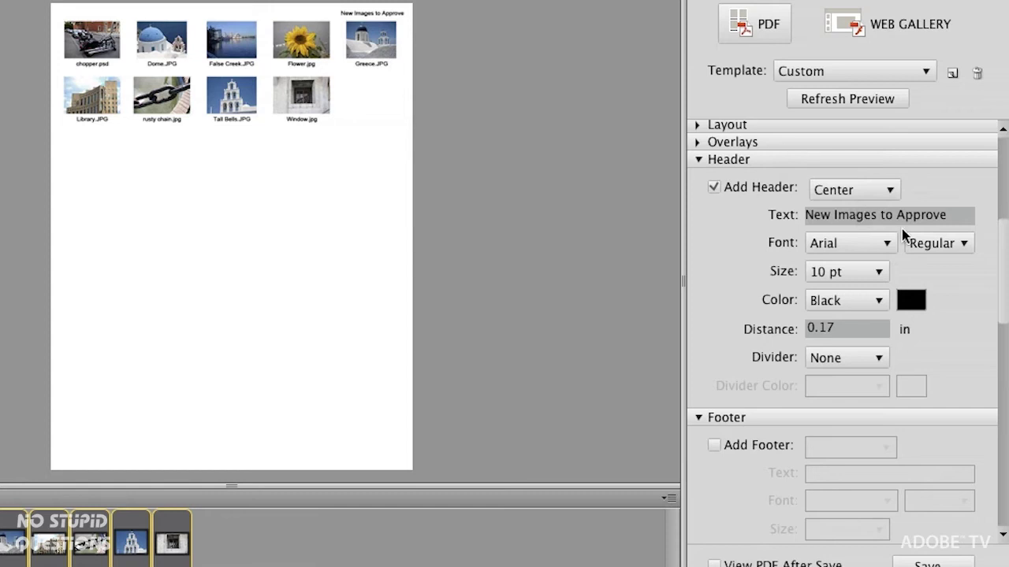
click(850, 99)
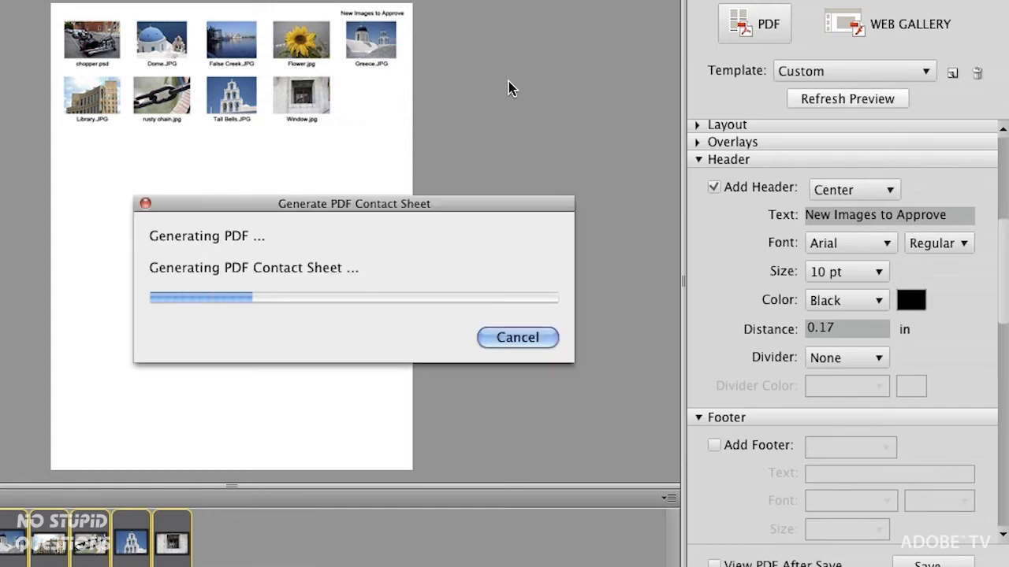
Step: Zoom the preview in and back out, then collapse the Header and Footer sections
key(ctrl+plus)
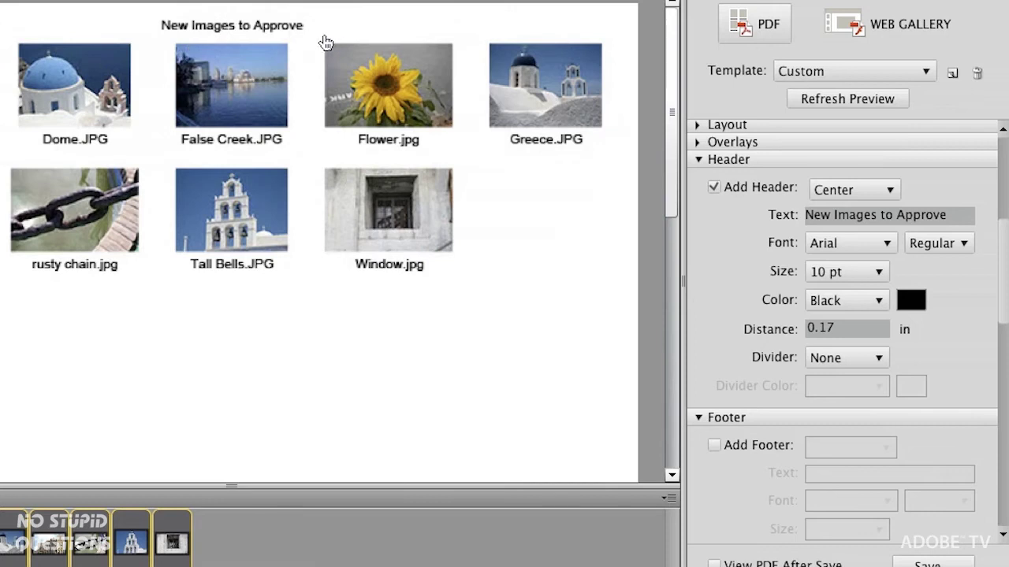
key(ctrl+minus)
key(ctrl+minus)
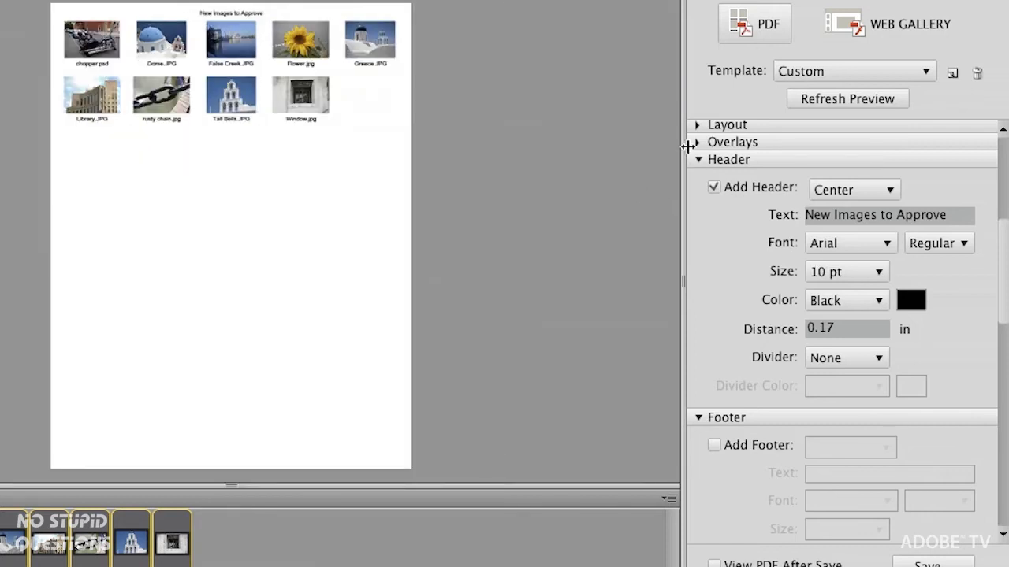
click(698, 160)
click(699, 178)
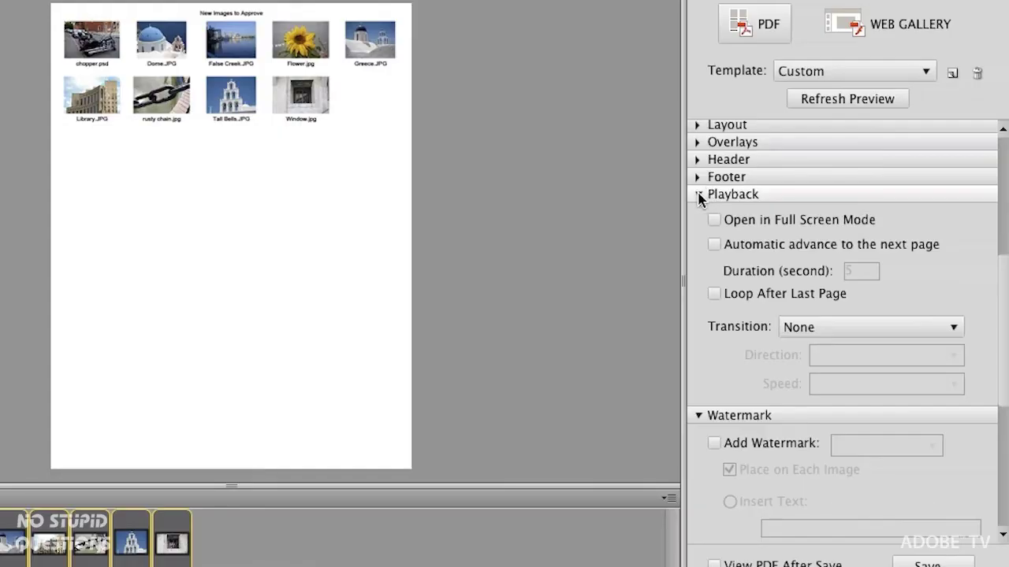
Step: Collapse the Playback section to reveal the Watermark settings
click(698, 194)
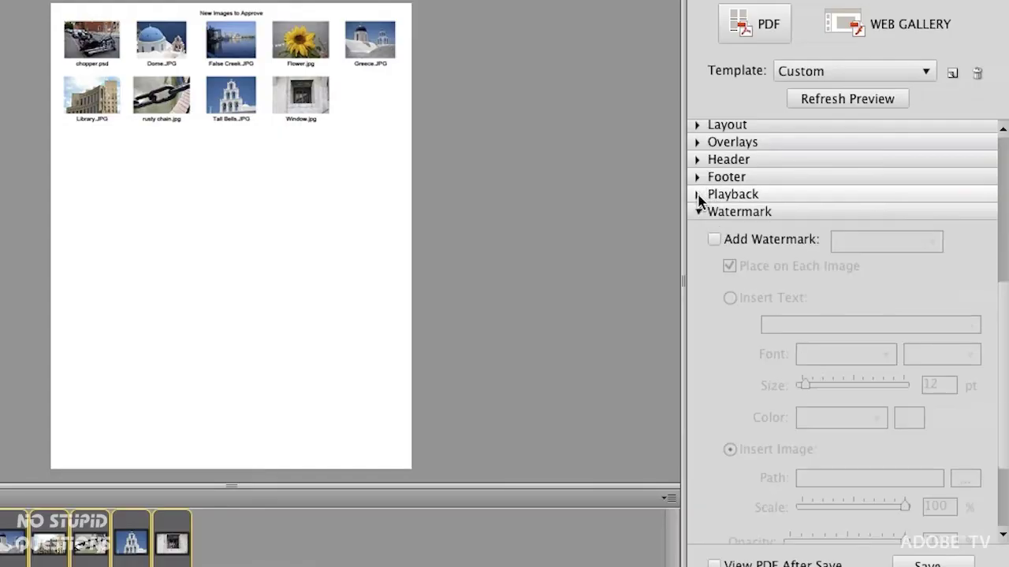
Step: Add a DRAFT text watermark placed once across the page instead of on each image
click(754, 239)
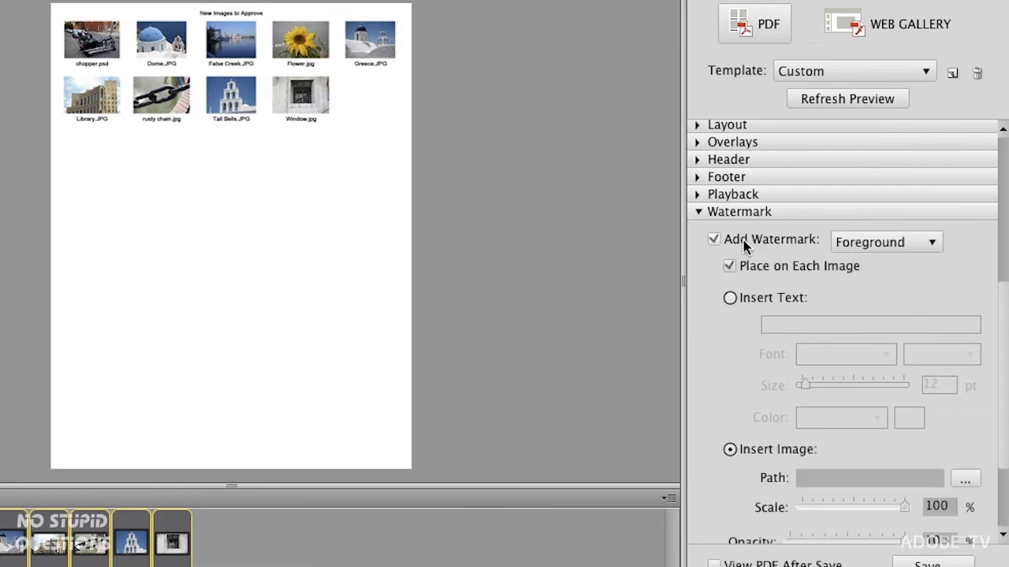
click(761, 300)
click(784, 326)
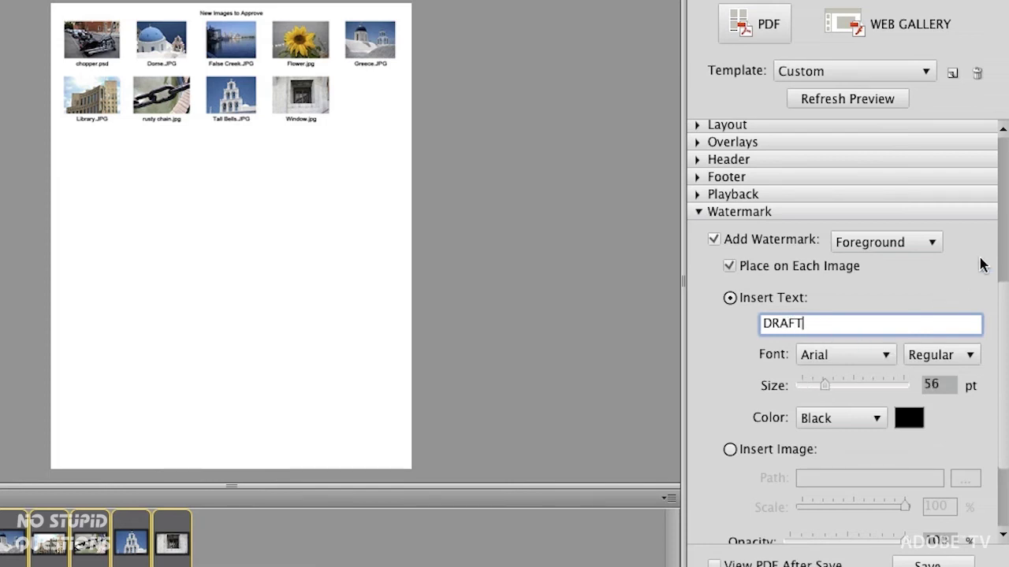
scroll(1006, 316, down, 5)
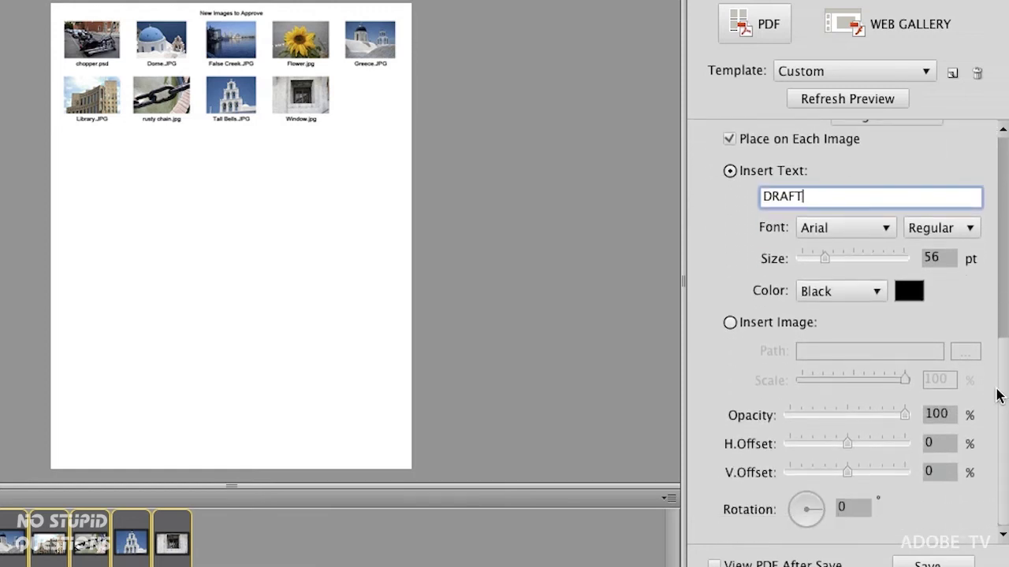
click(846, 99)
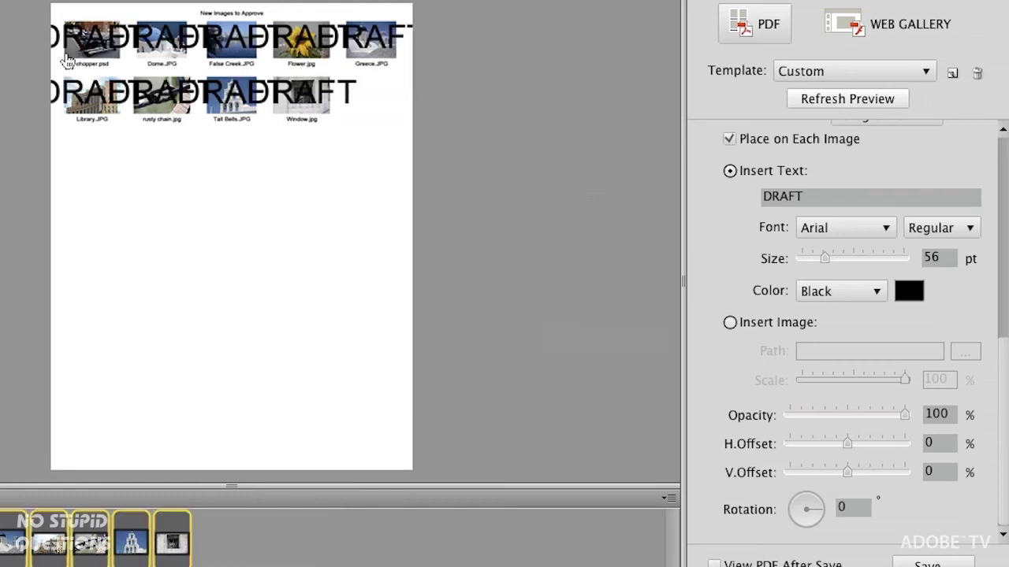
click(764, 140)
click(839, 102)
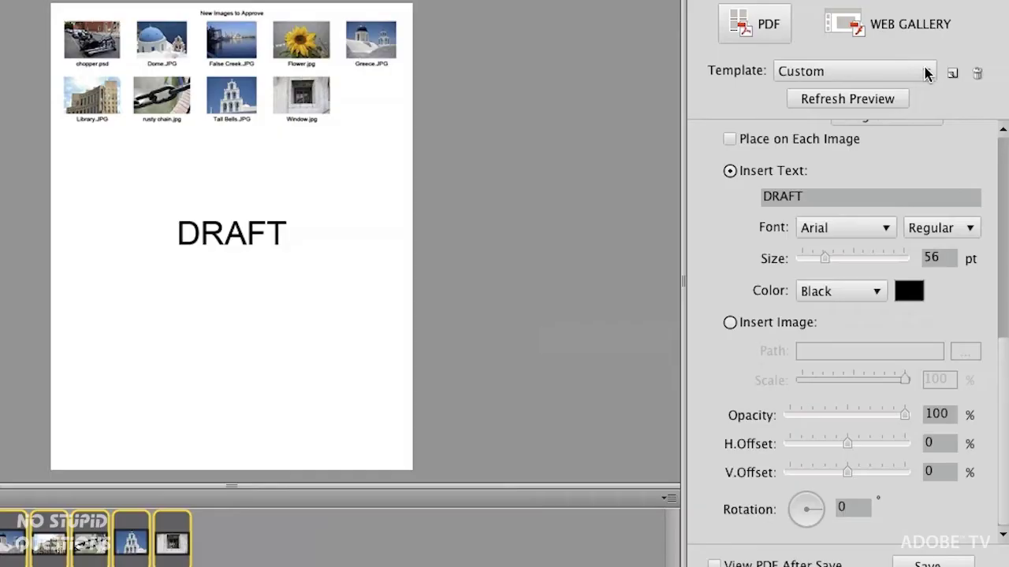
Step: Save the current output settings as a new template named NEW
click(927, 73)
click(930, 74)
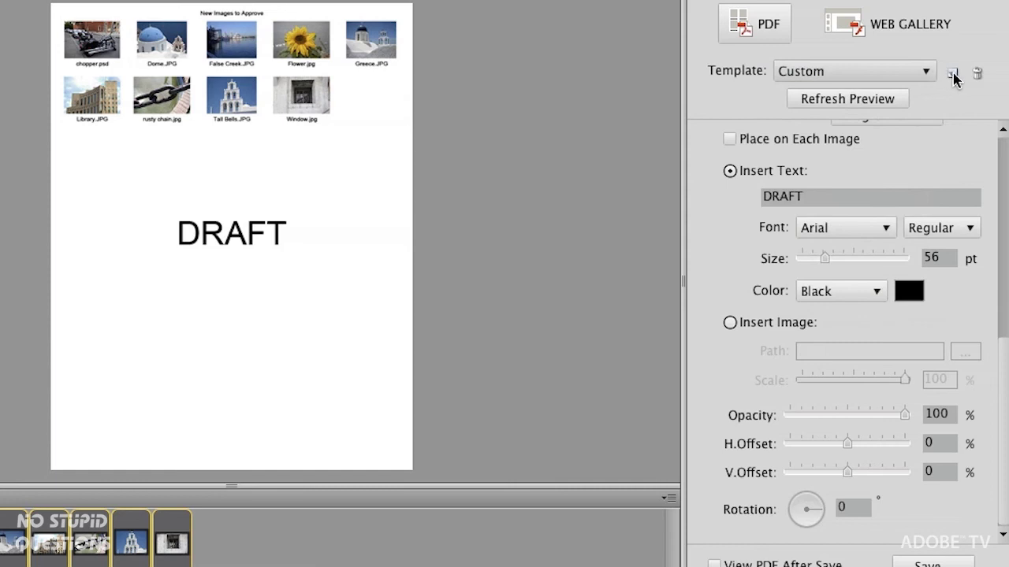
click(952, 73)
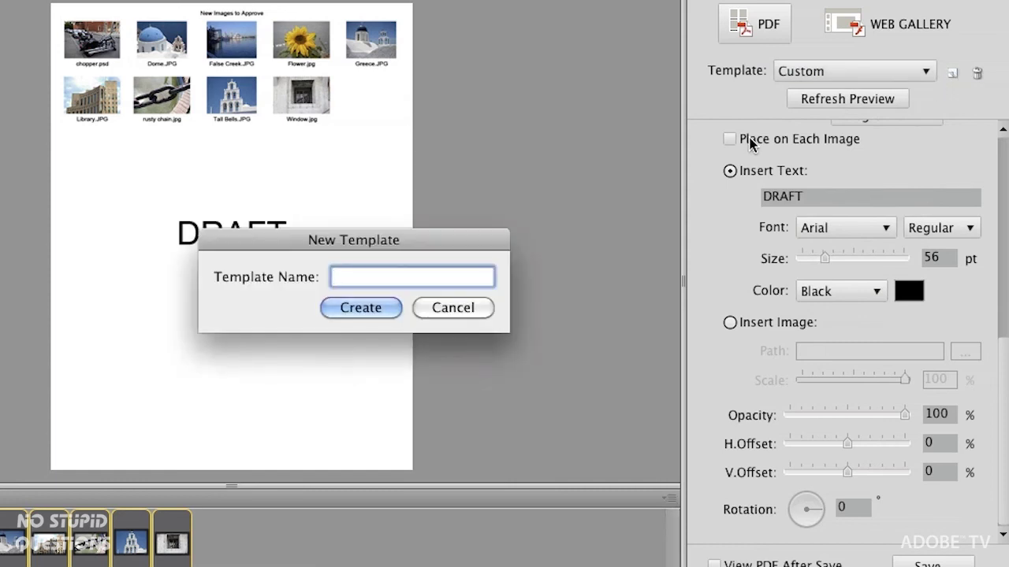
text(NEW)
key(Return)
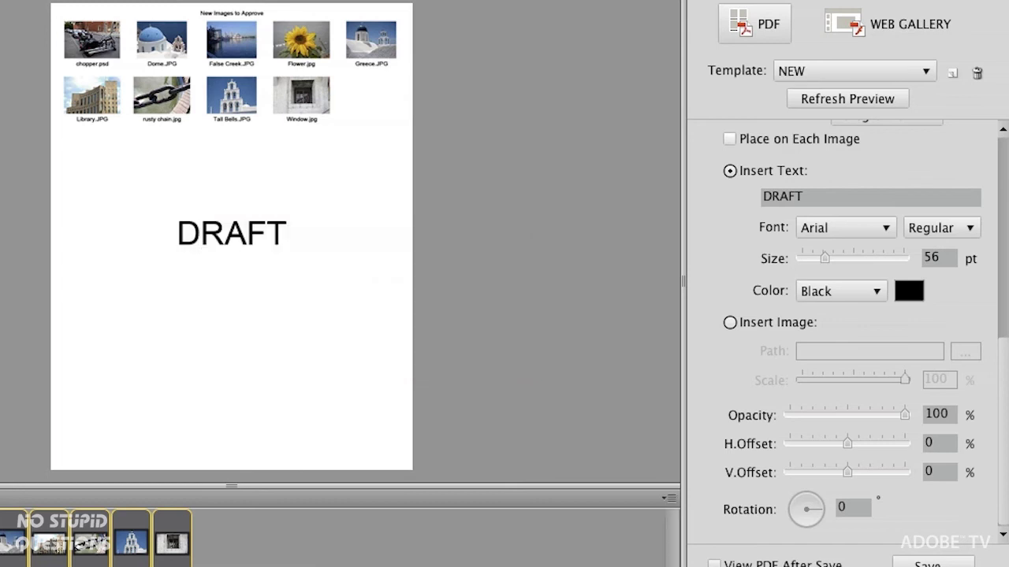
Step: Load the Brand-O template and refresh the preview
click(890, 72)
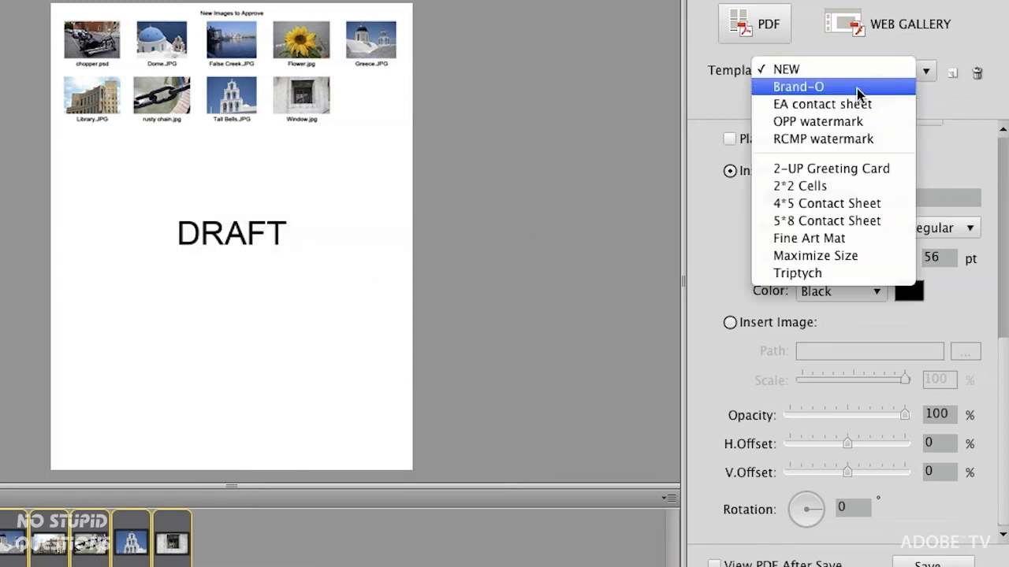
click(857, 88)
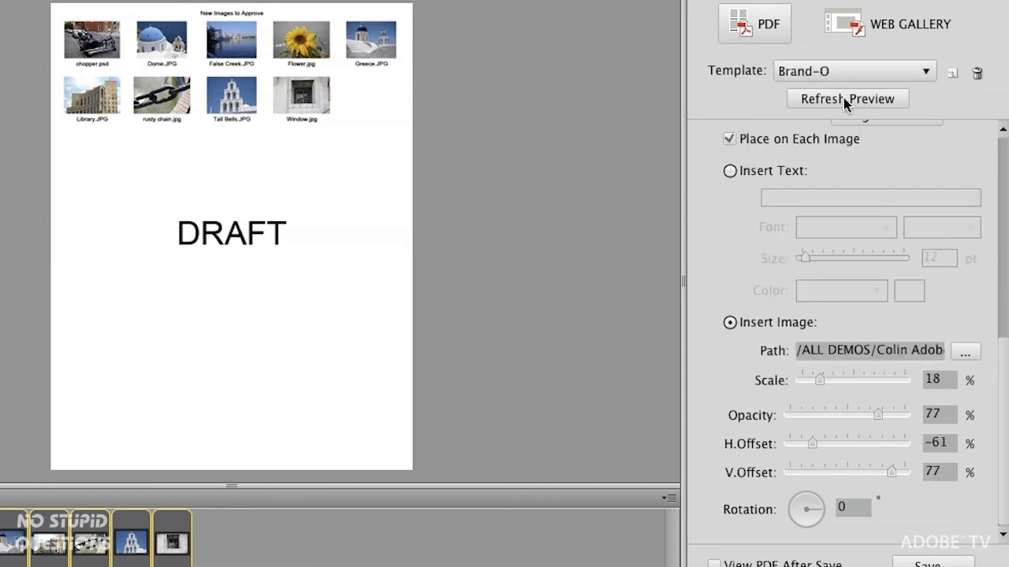
click(845, 104)
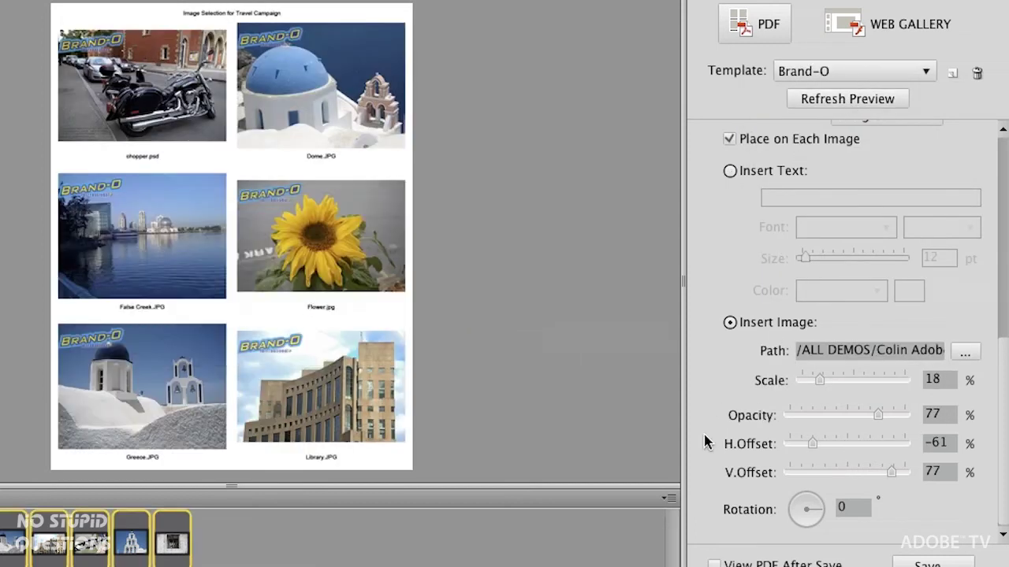
Step: Hide the side panels, zoom into the Brand-O preview and scroll through the logo-stamped photos
key(Tab)
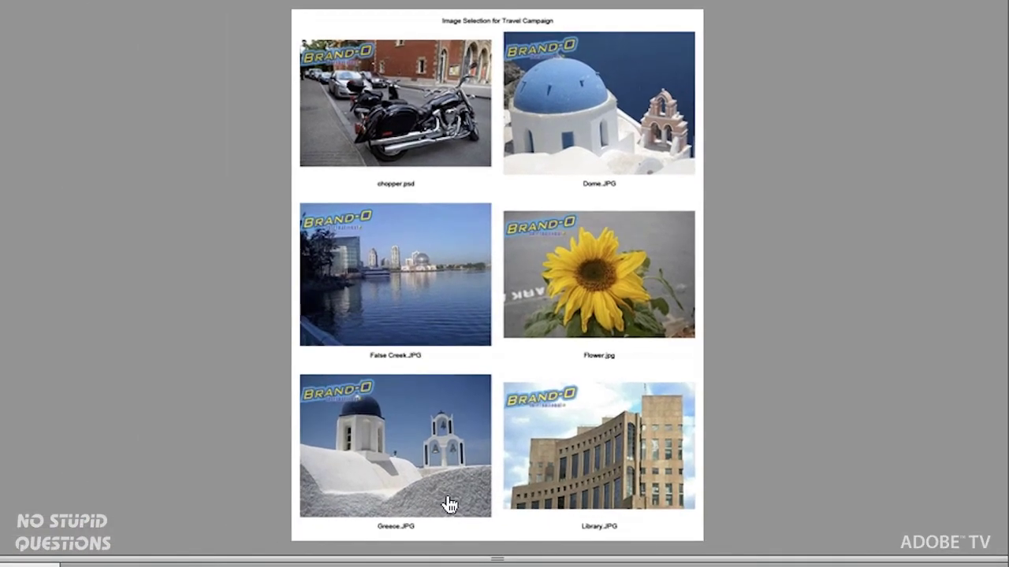
click(542, 109)
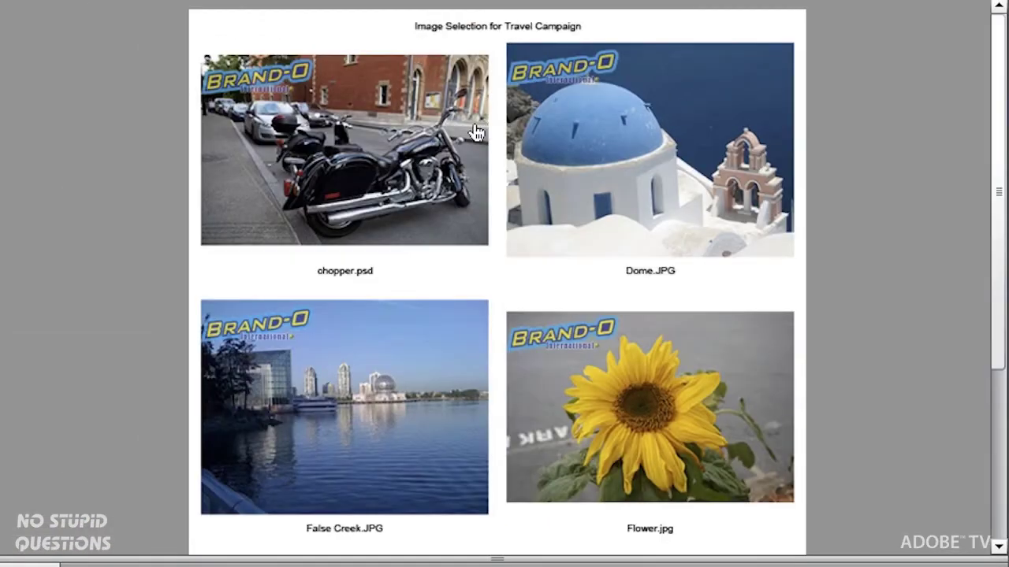
drag(1001, 94, 993, 201)
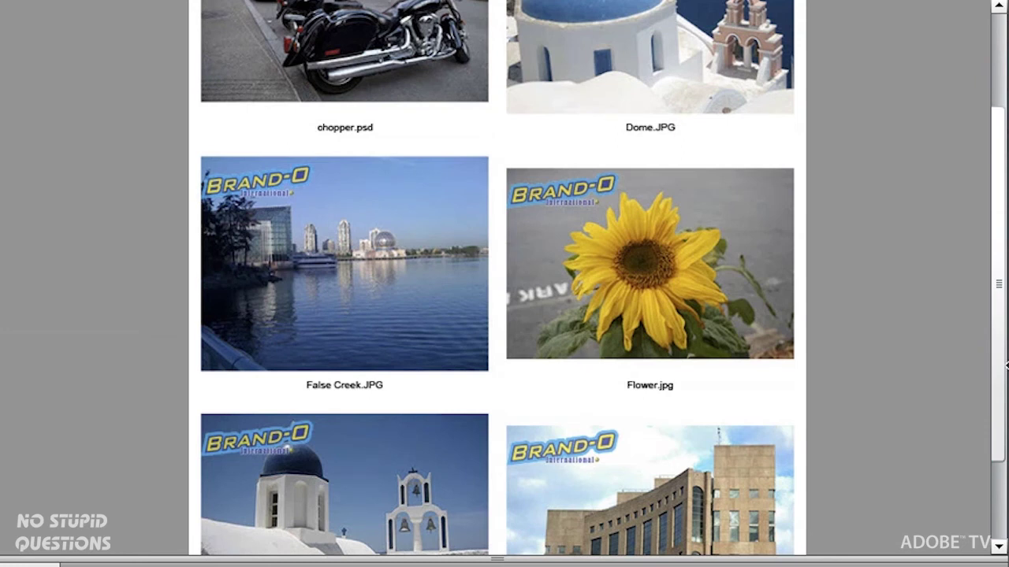
scroll(998, 367, up, 2)
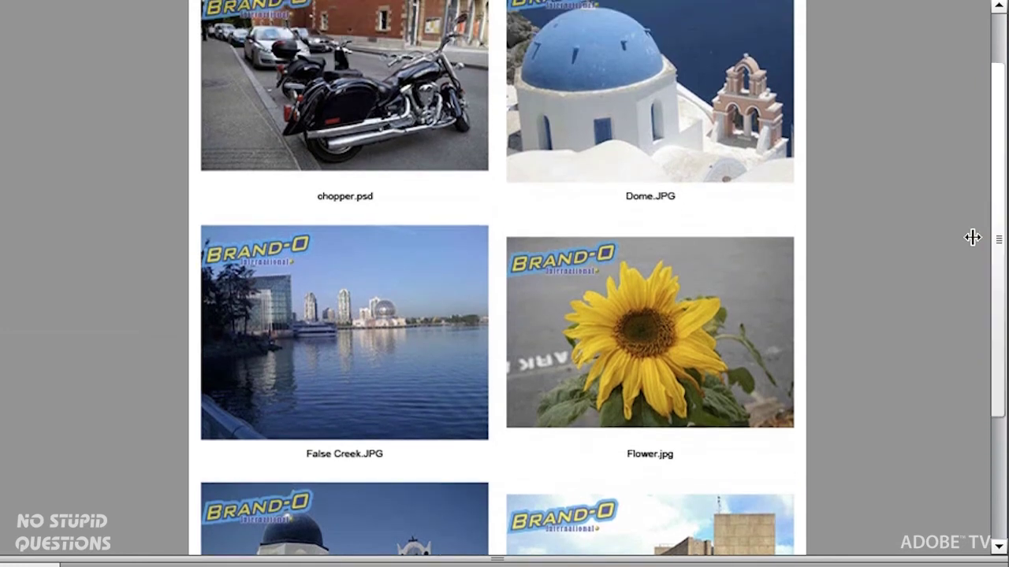
drag(993, 264, 997, 181)
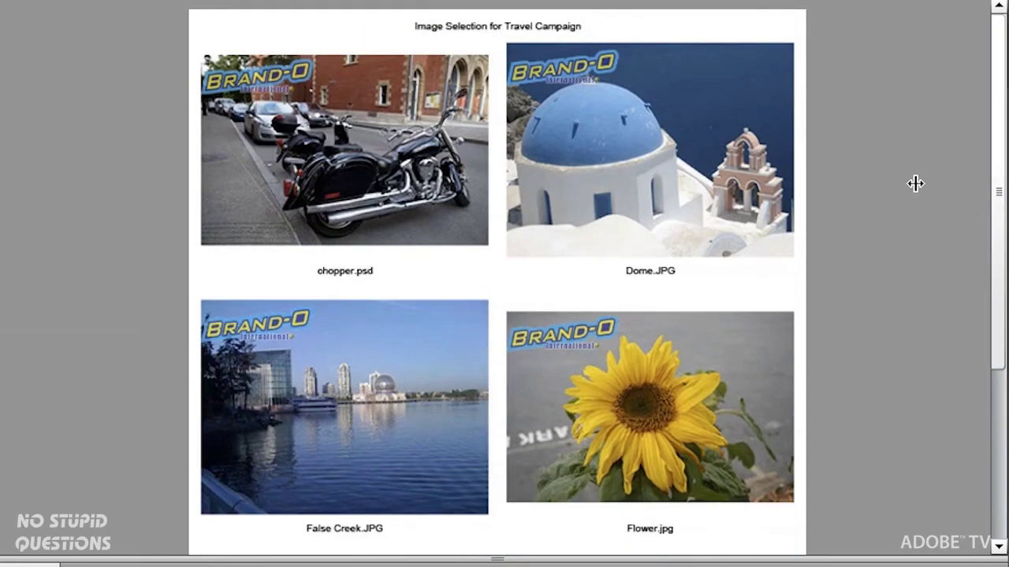